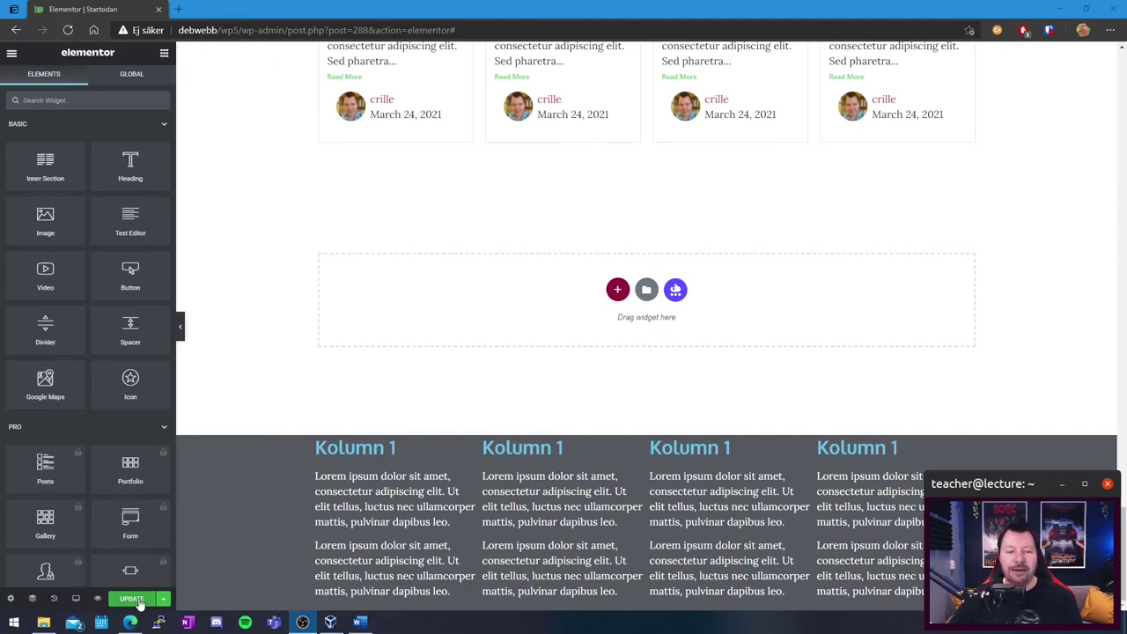
Save the Startsidan page and leave the Elementor editor for the list of installed WordPress plugins.
click(134, 600)
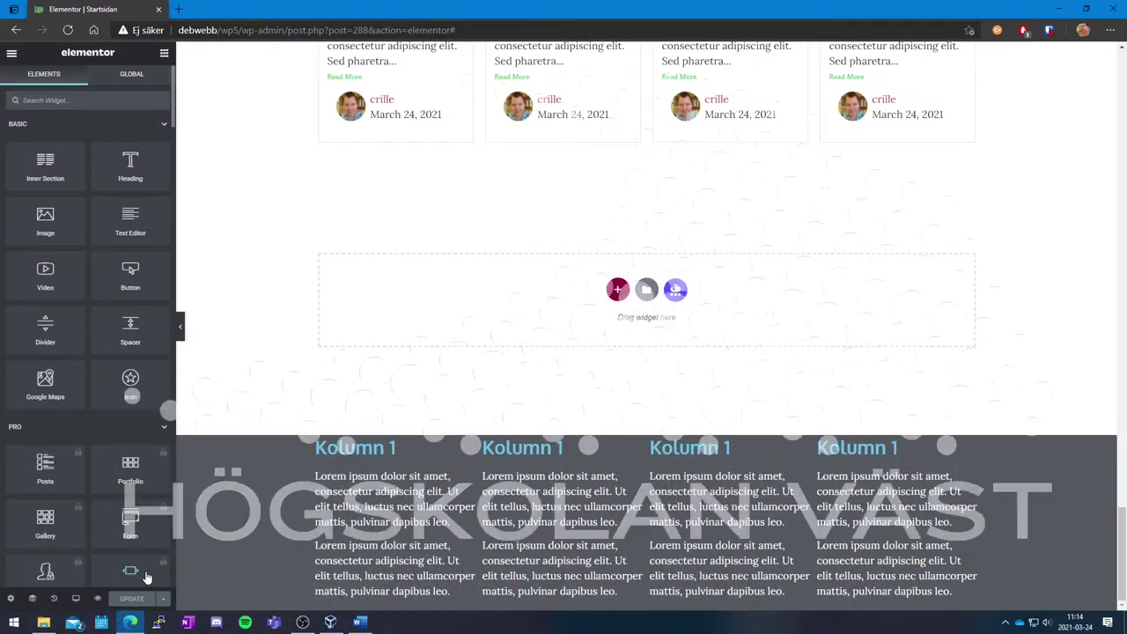
click(14, 56)
click(85, 261)
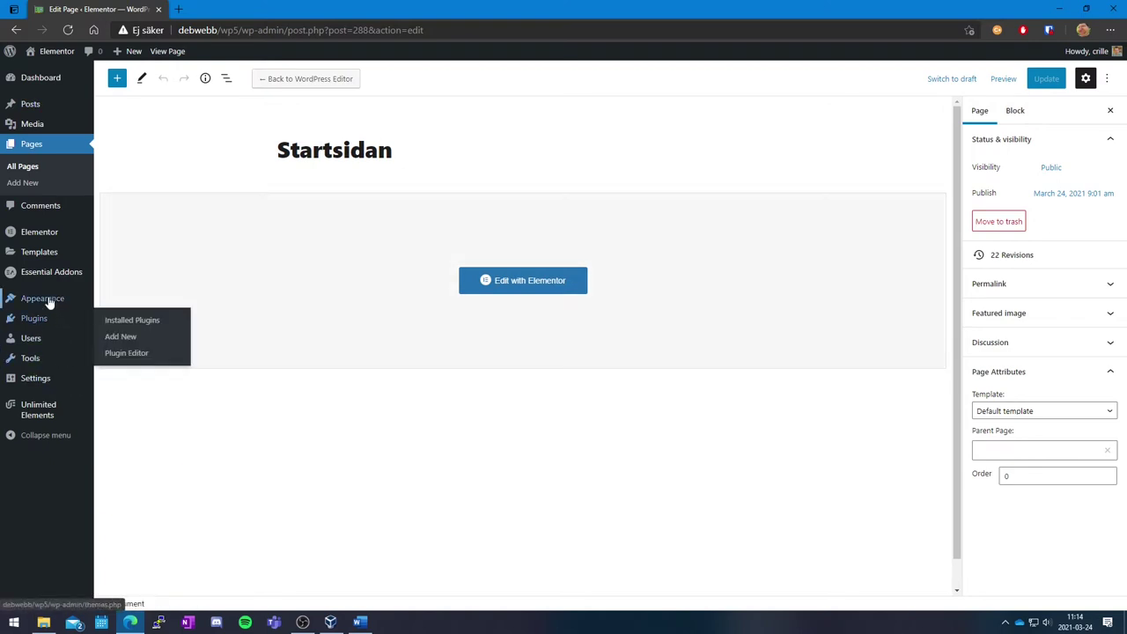
mouse_move(53, 320)
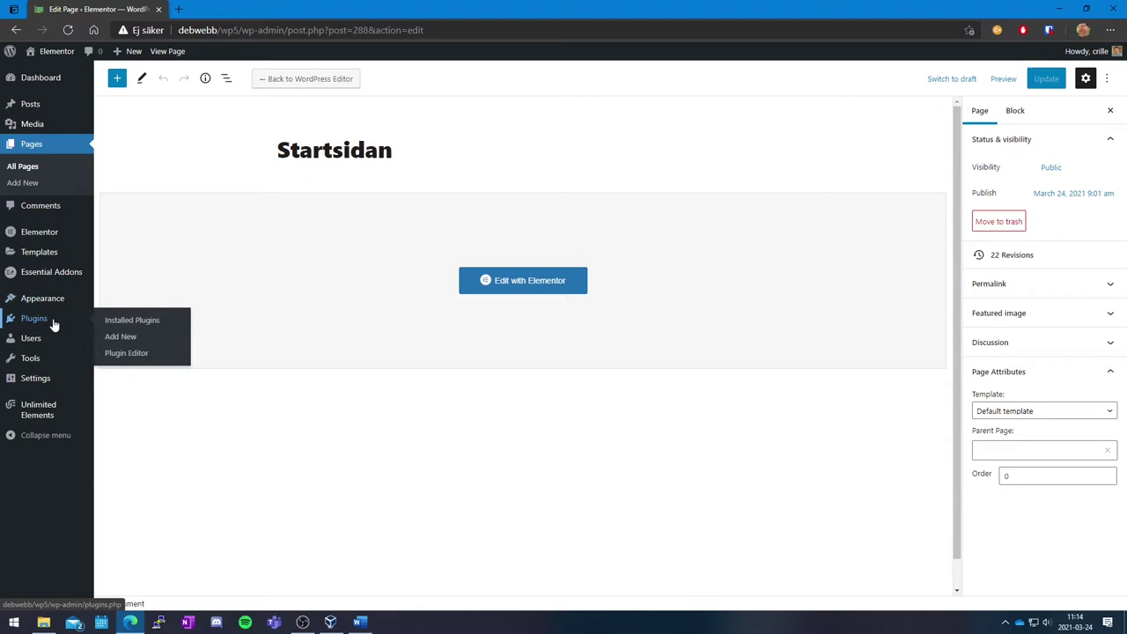
click(140, 320)
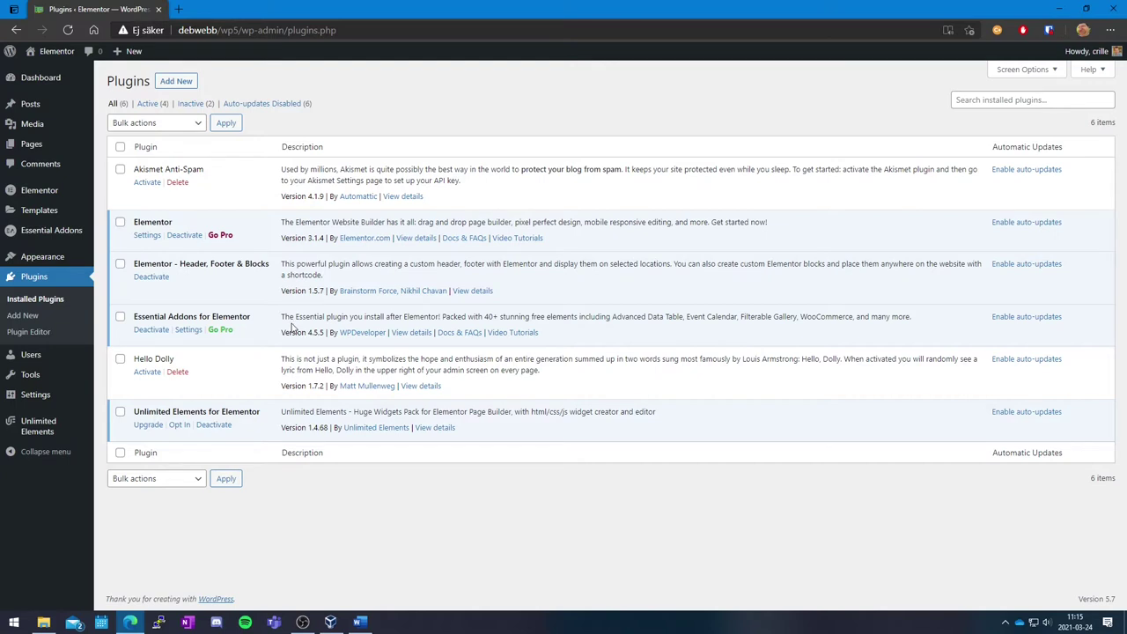
Open the Essential Addons settings and examine which elements the plugin offers in each category.
click(54, 234)
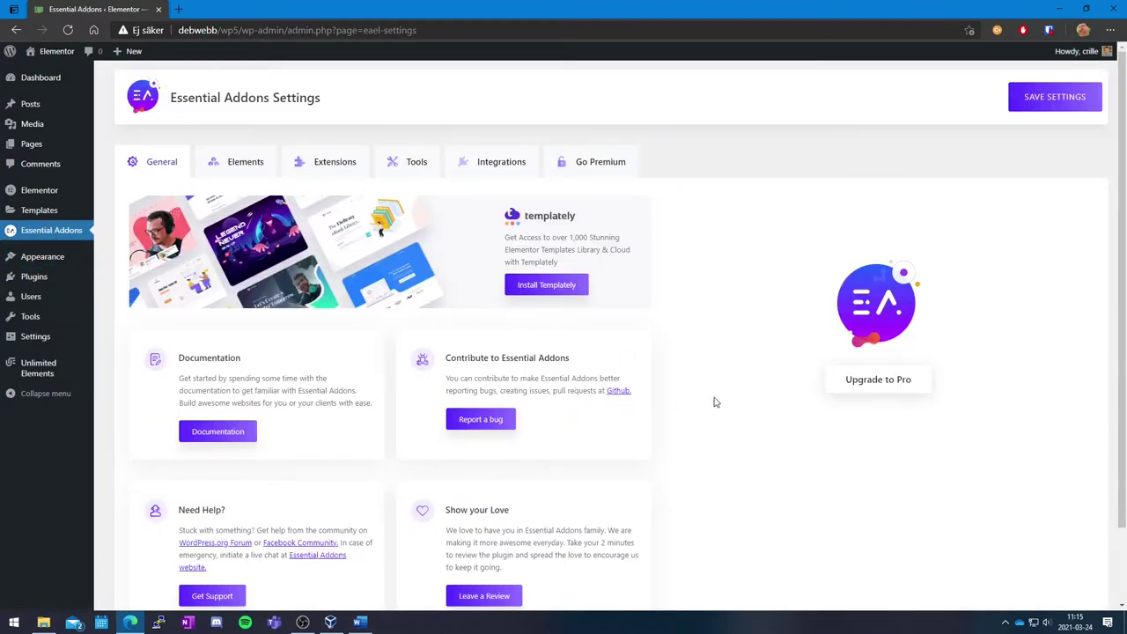
scroll(717, 400, down, 1)
scroll(719, 402, up, 1)
click(252, 173)
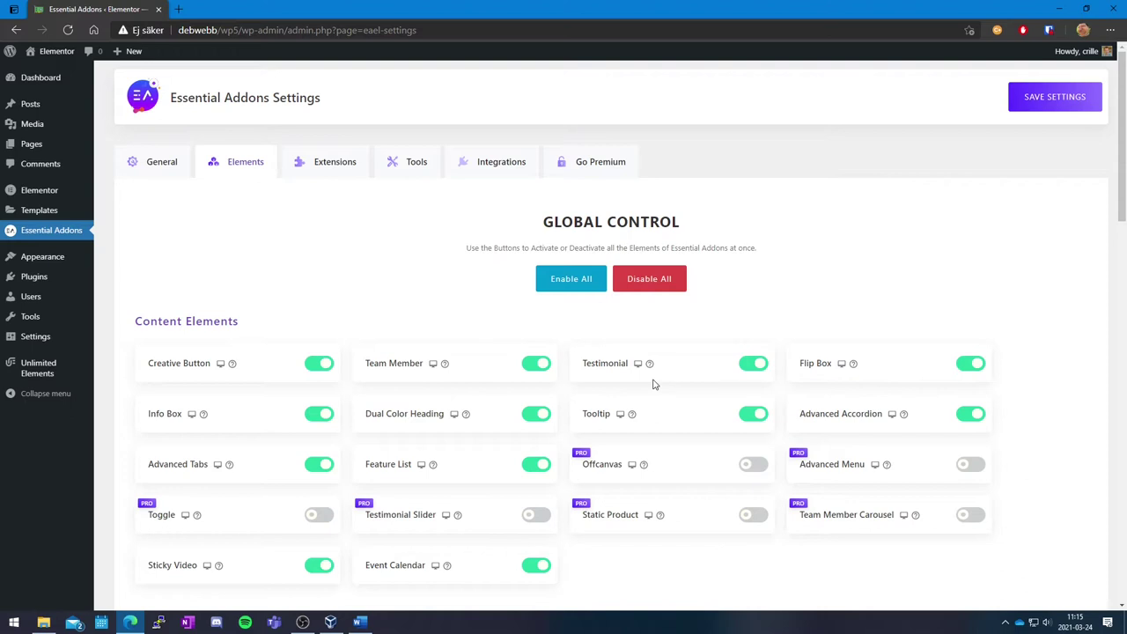
scroll(654, 384, down, 1)
scroll(654, 384, down, 5)
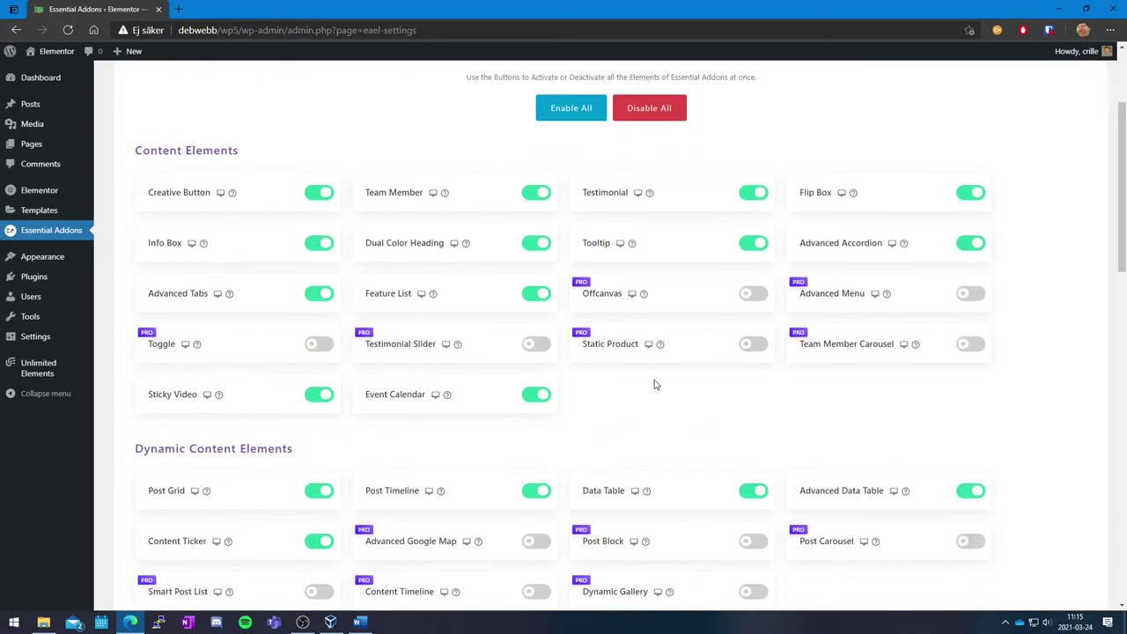
scroll(661, 383, down, 4)
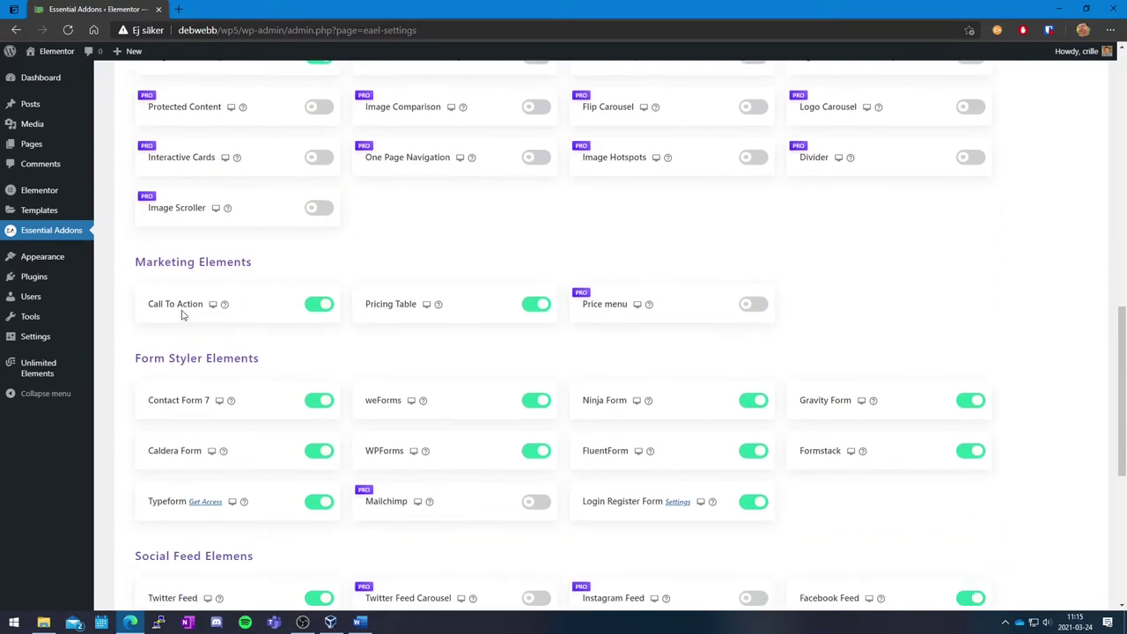
Switch the Call To Action marketing element off and back on in the Essential Addons settings.
click(316, 308)
click(316, 308)
scroll(534, 351, down, 5)
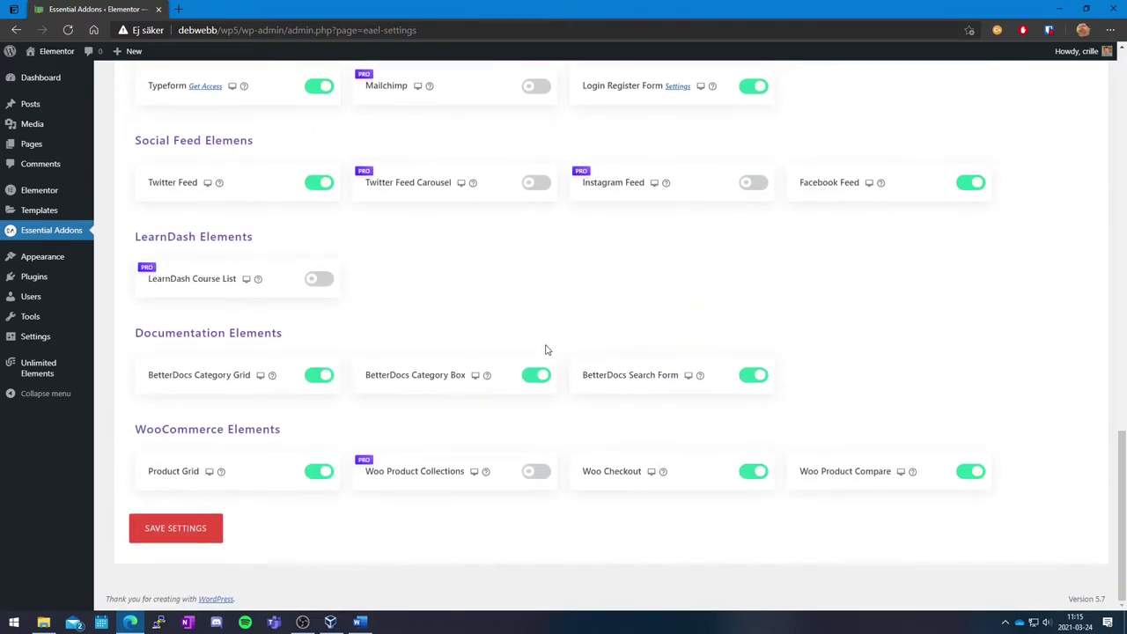
scroll(545, 349, up, 10)
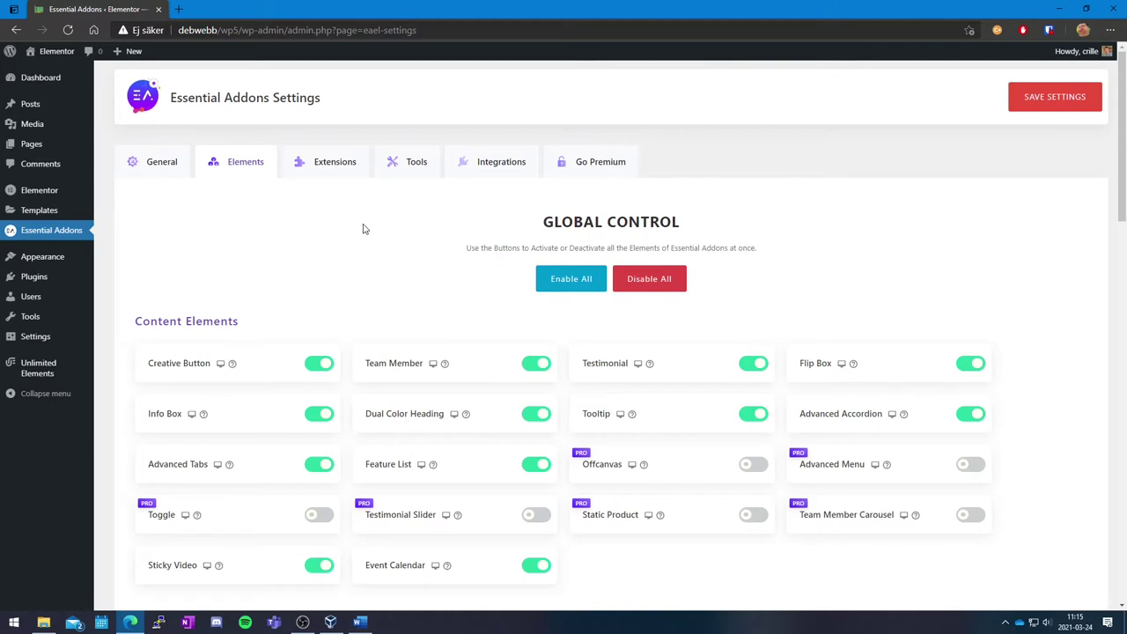
Look over the Unlimited Elements template kits and the plugin's list of widget categories.
mouse_move(50, 373)
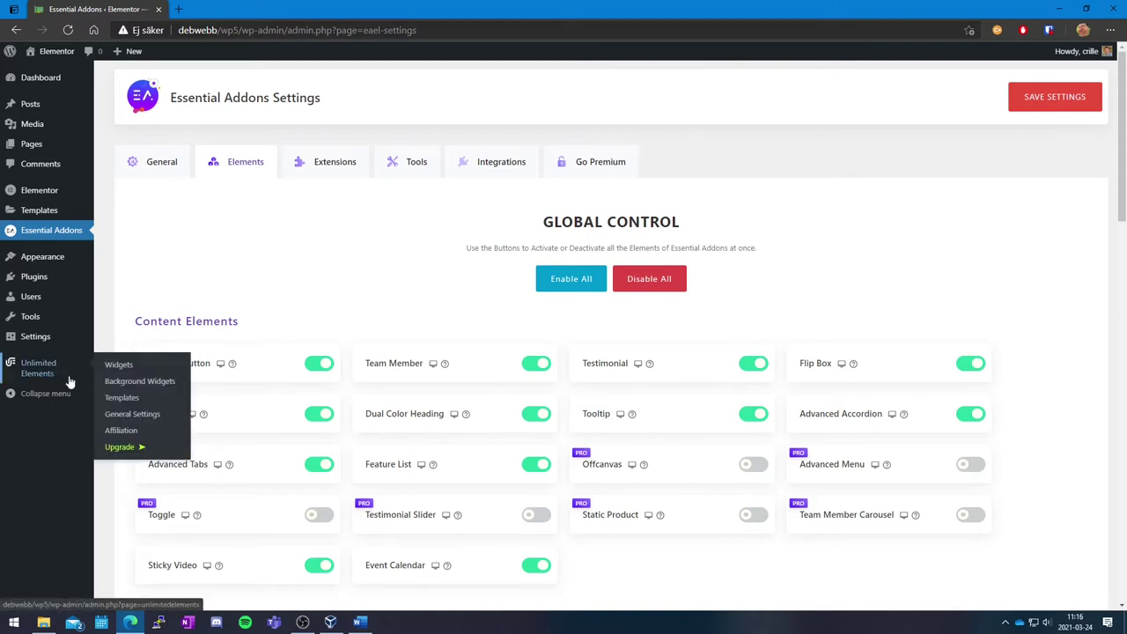
click(131, 398)
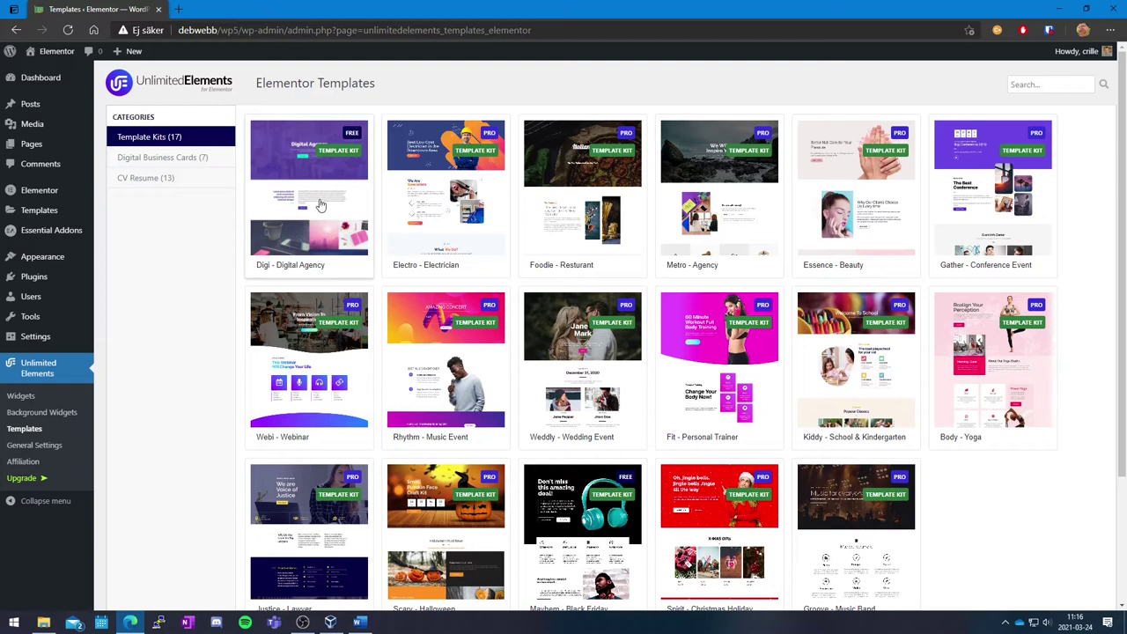
click(21, 397)
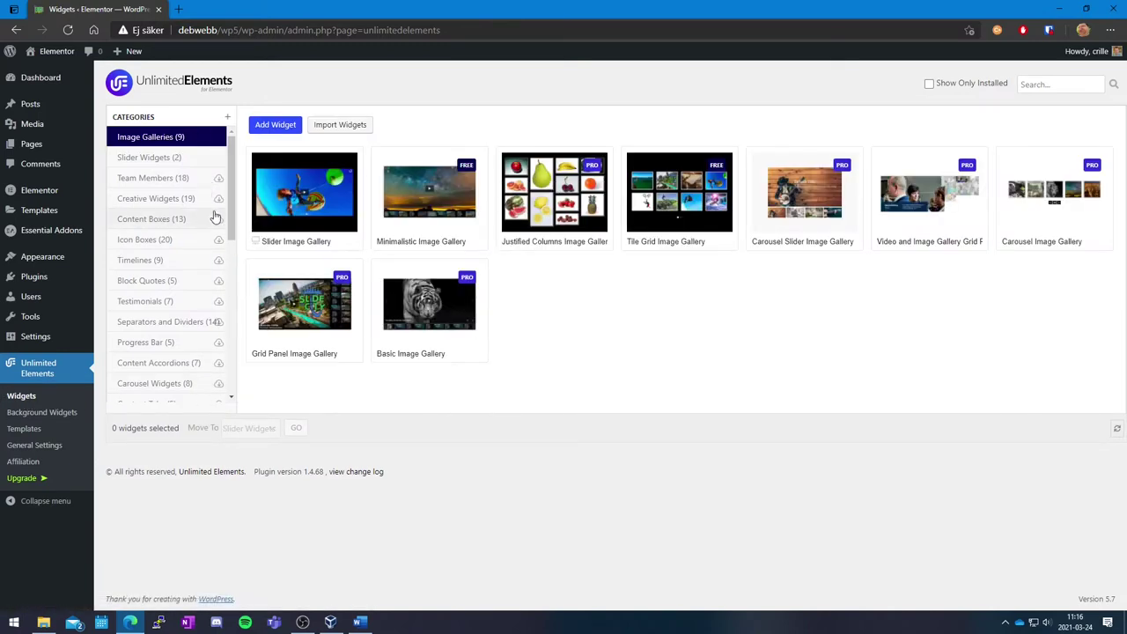
mouse_move(455, 207)
mouse_move(253, 322)
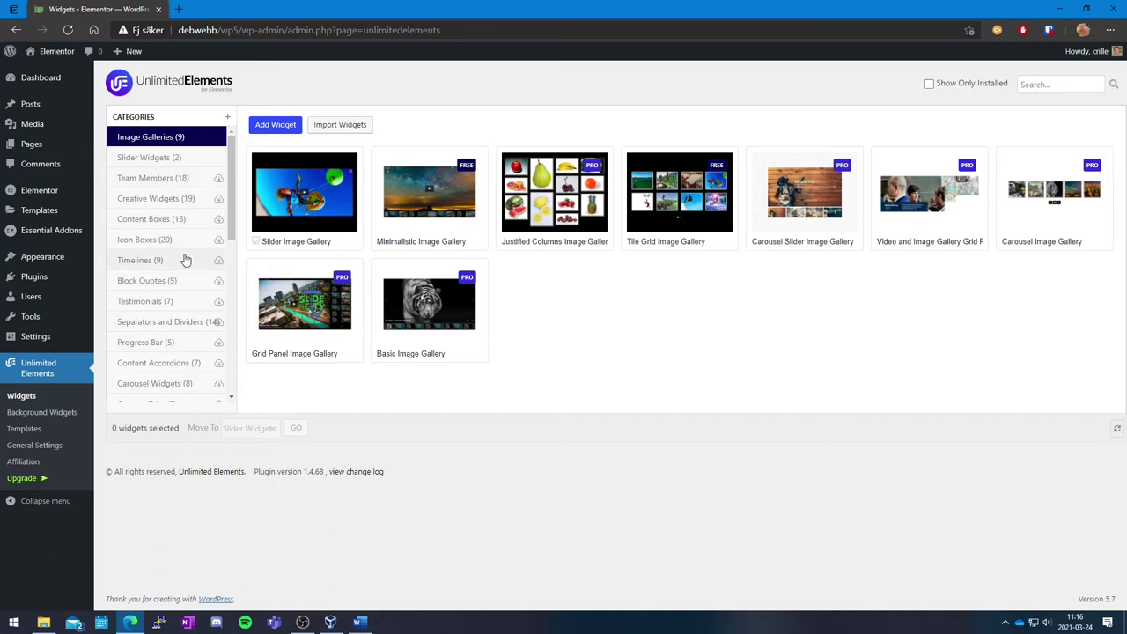
scroll(151, 221, down, 5)
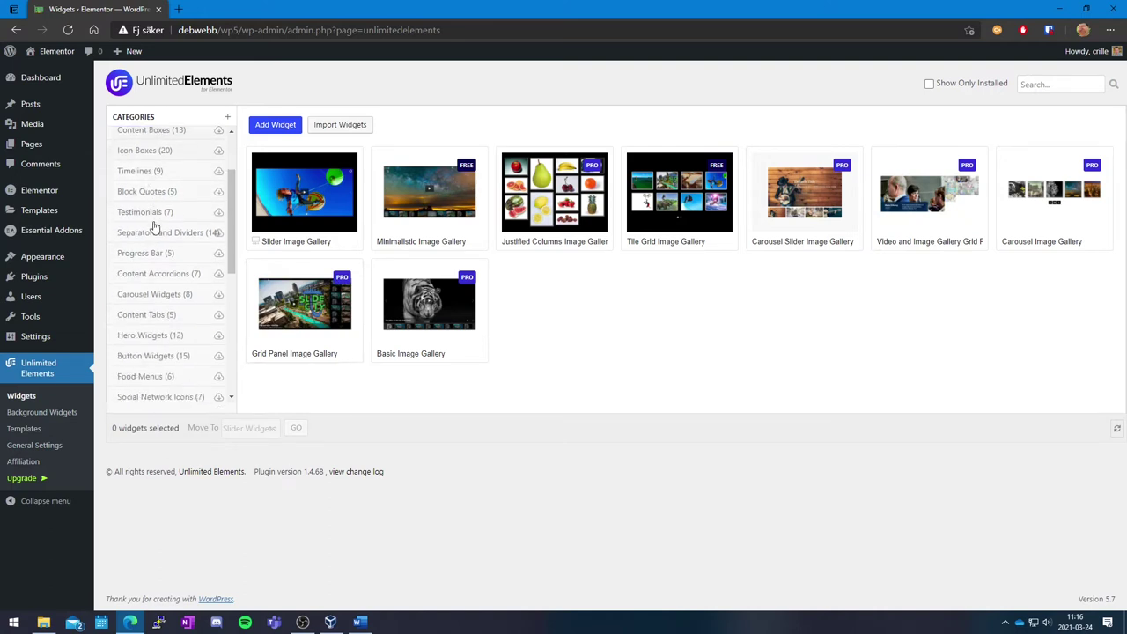
scroll(156, 250, down, 3)
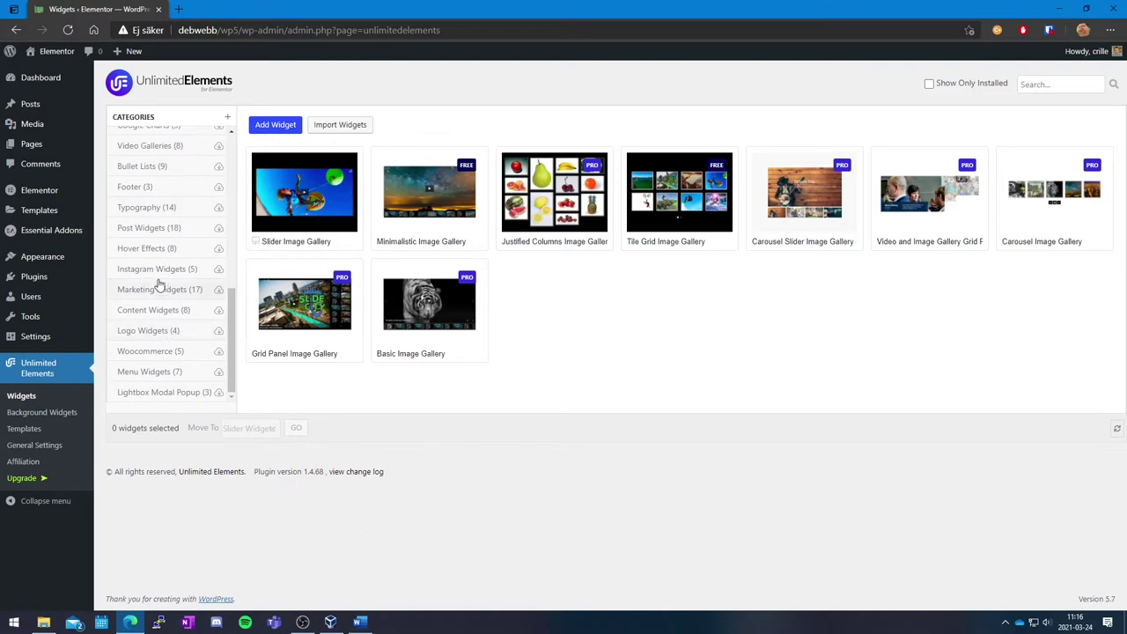
Examine the widgets in the Instagram Widgets and Slider Widgets categories of Unlimited Elements.
click(151, 270)
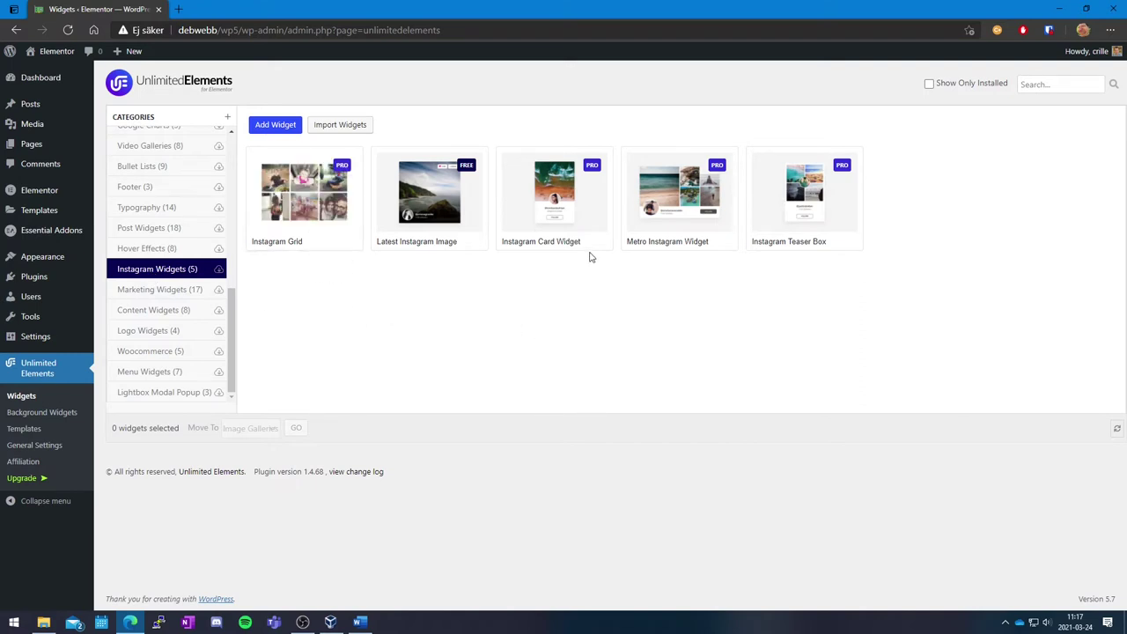
mouse_move(835, 244)
mouse_move(439, 227)
scroll(160, 318, up, 3)
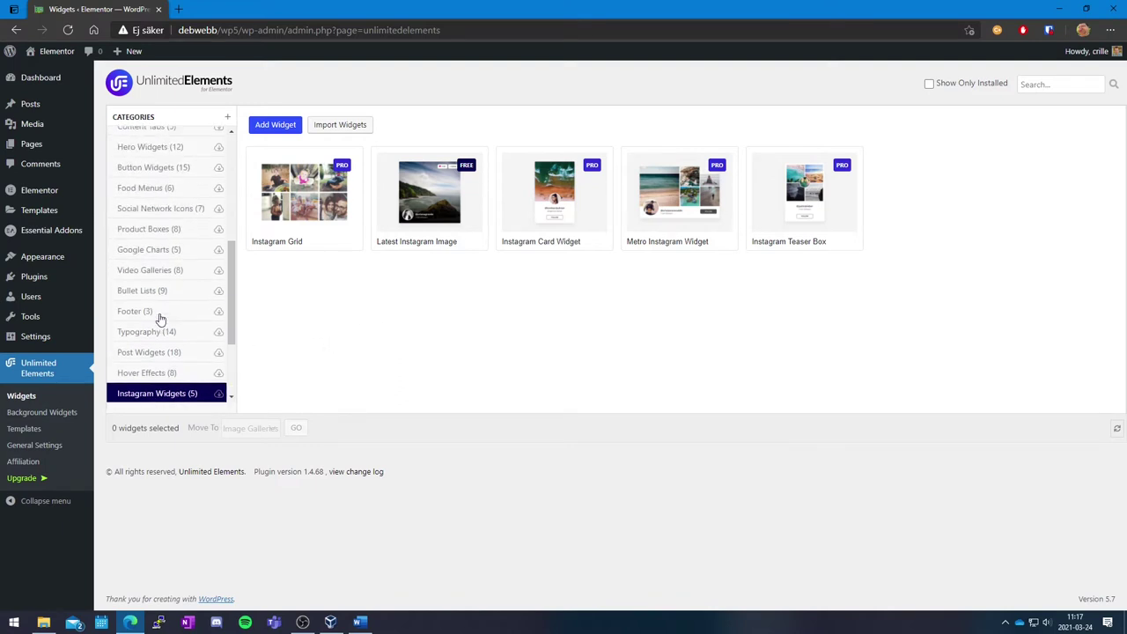
scroll(160, 319, up, 7)
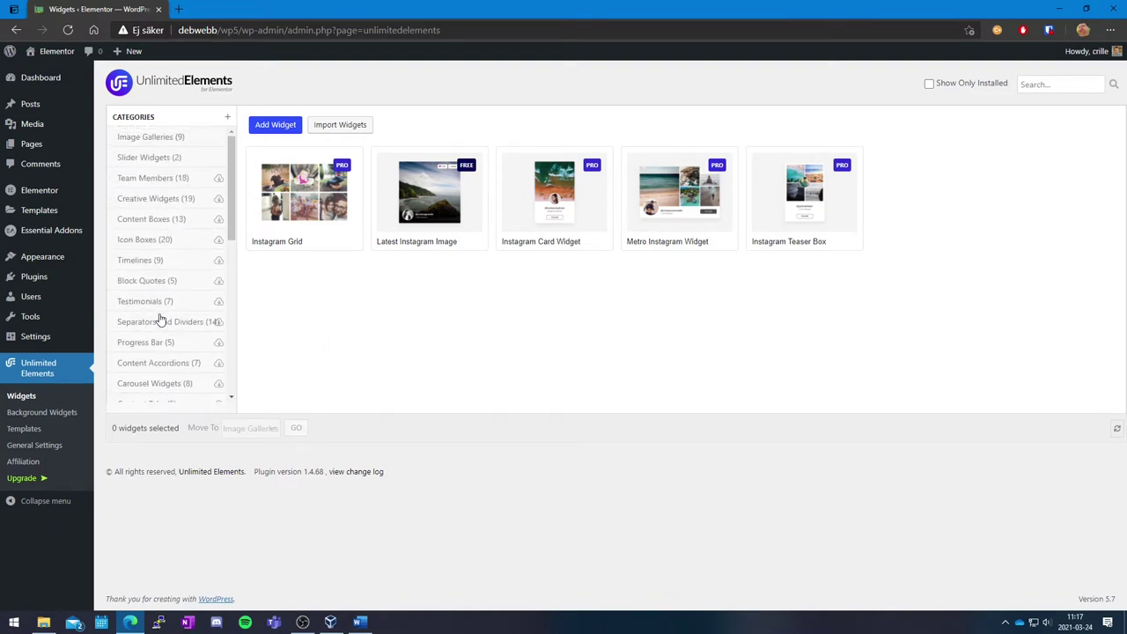
click(149, 158)
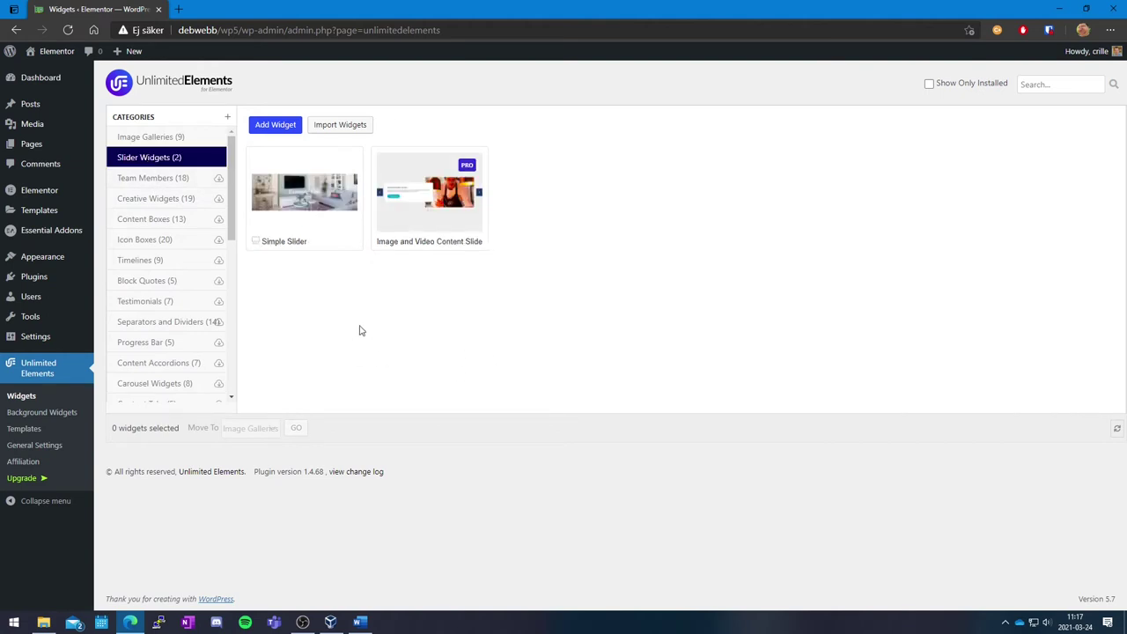
mouse_move(402, 252)
mouse_move(290, 227)
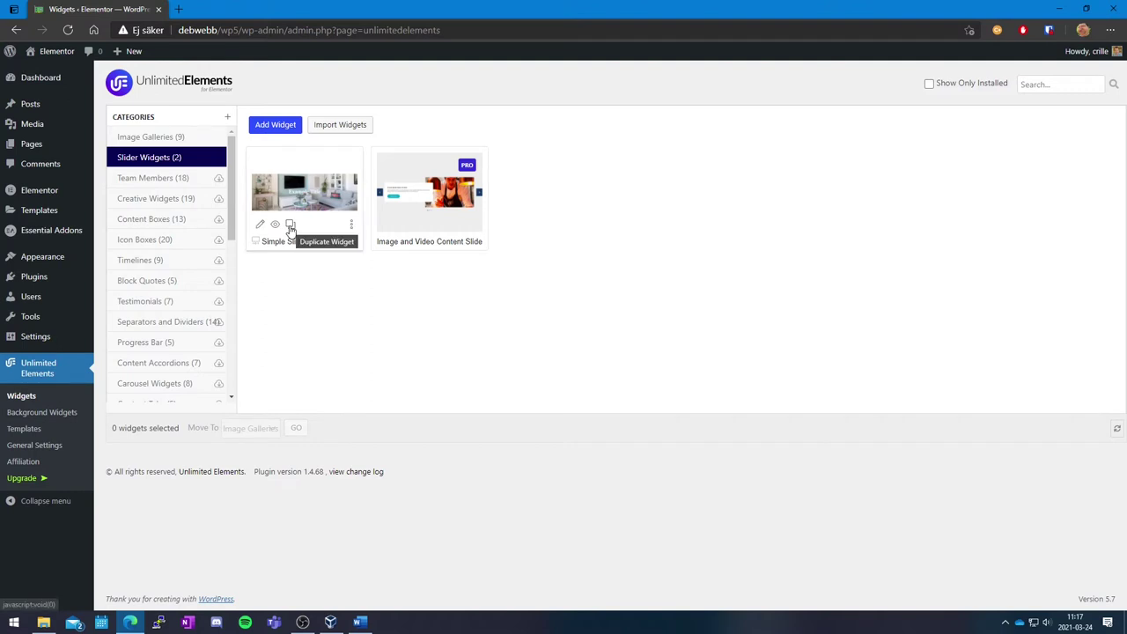
Install the free Team Member Box Overlay widget from the Team Members category.
click(146, 180)
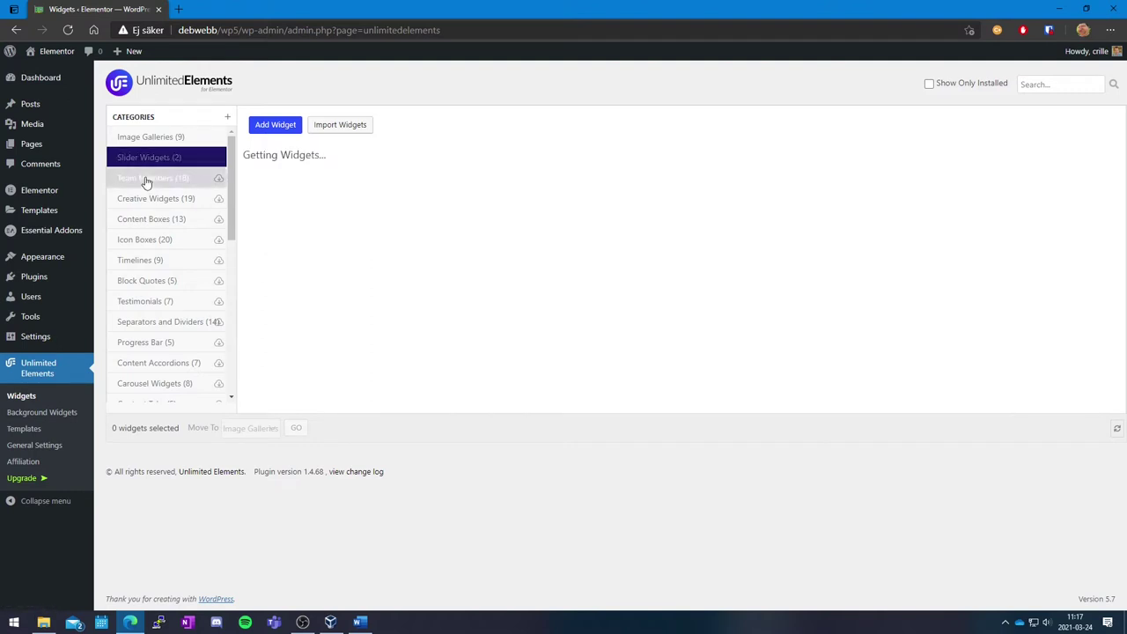
mouse_move(348, 200)
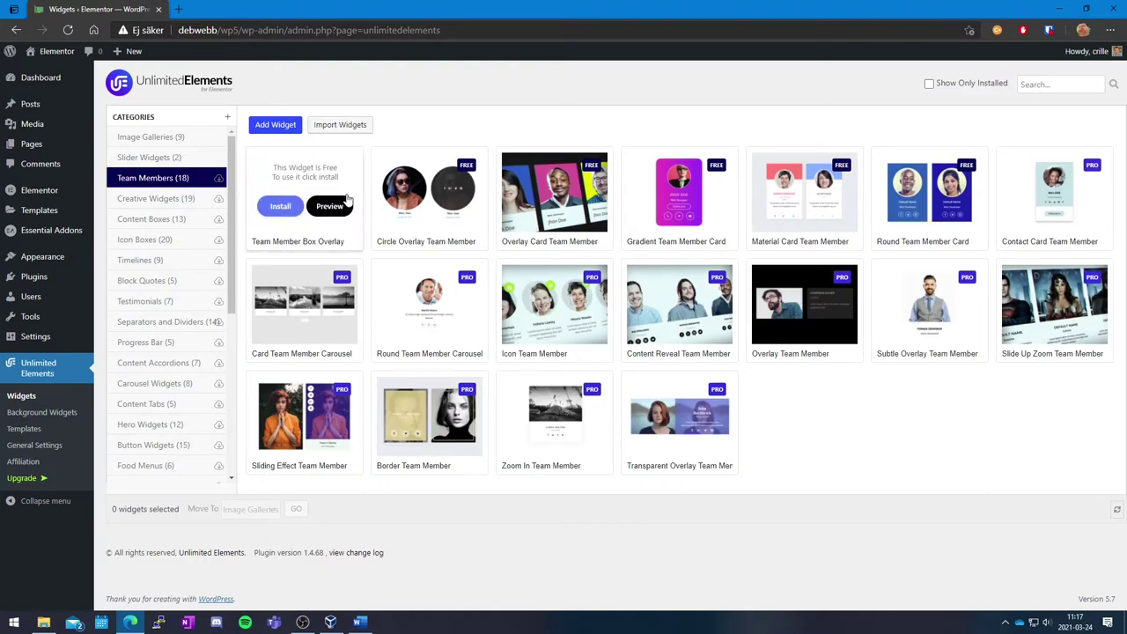
click(278, 207)
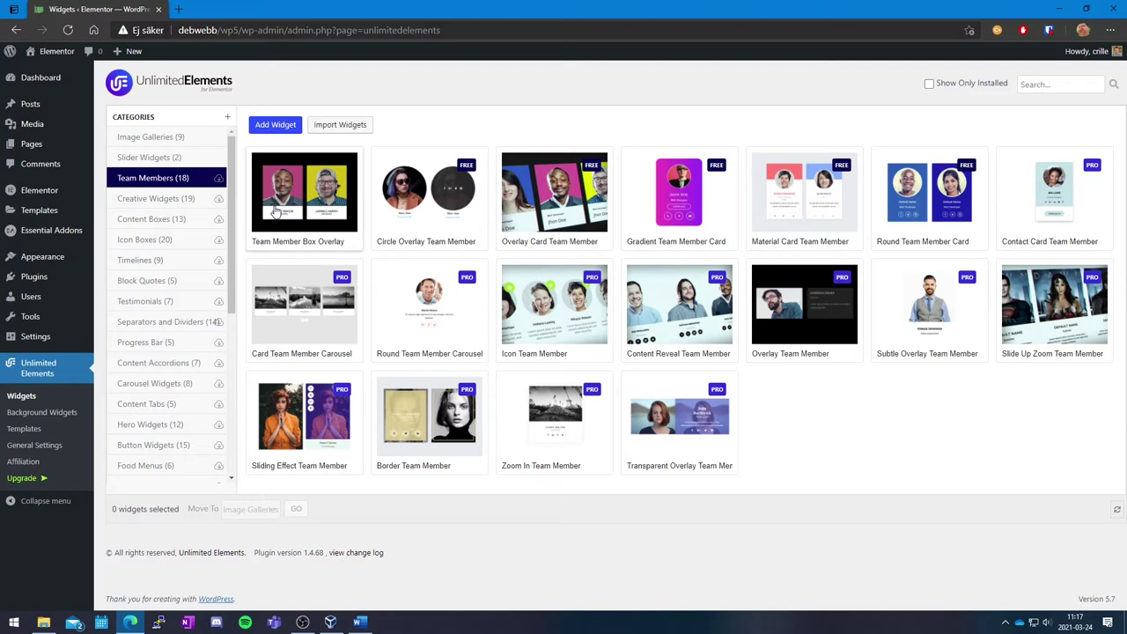
Return to the Slider Widgets category, and visit the site to open its start page for editing with Elementor.
click(162, 159)
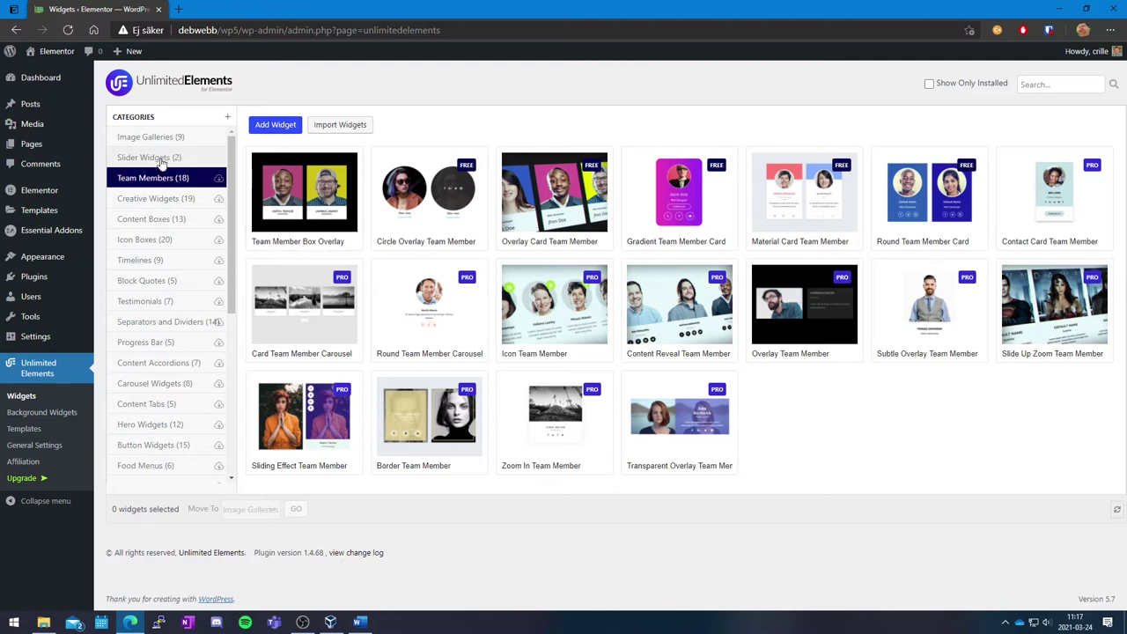
mouse_move(306, 254)
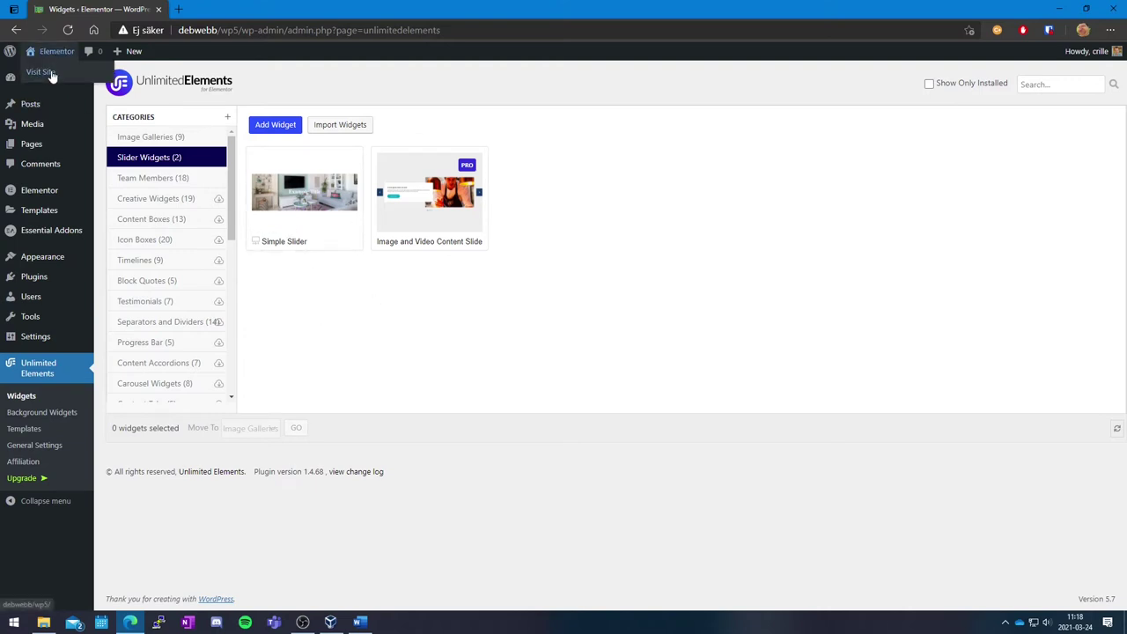
click(46, 71)
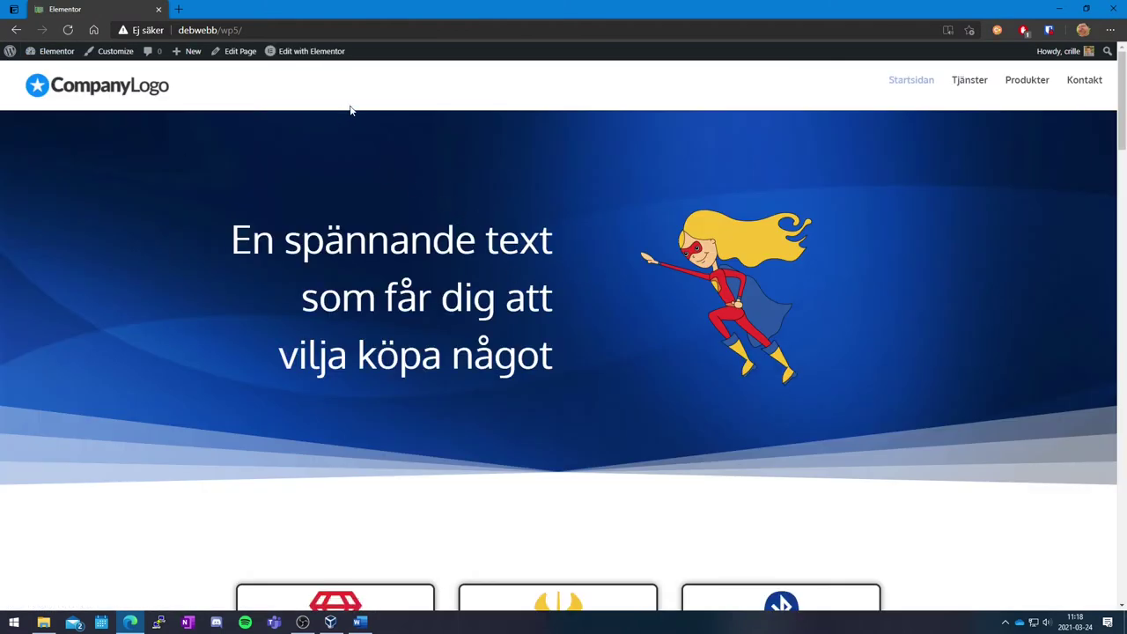
mouse_move(325, 53)
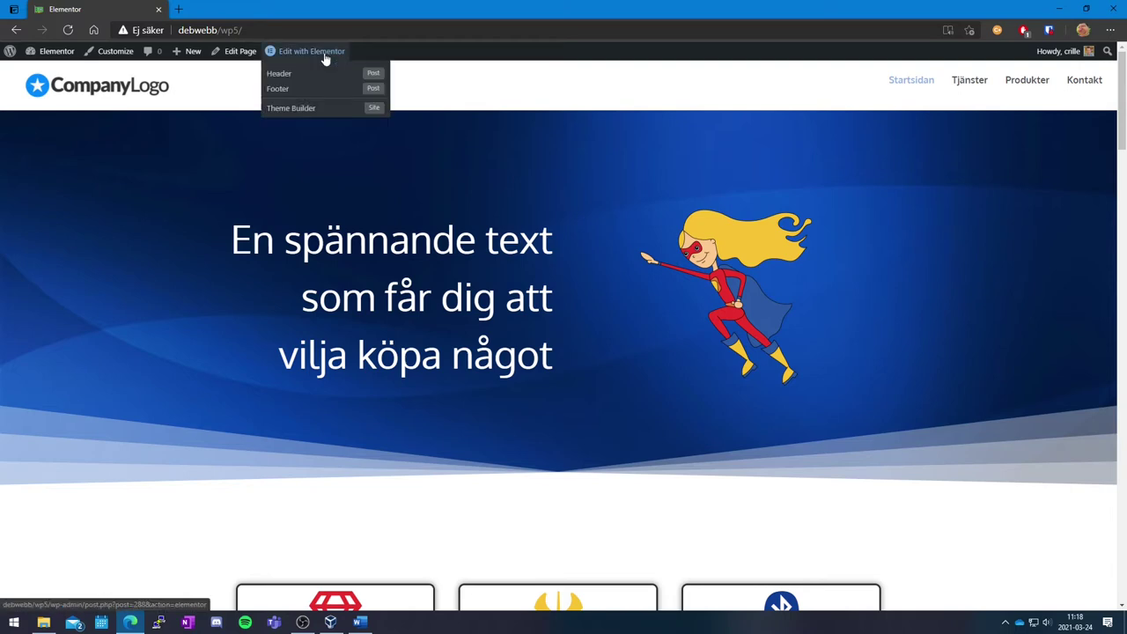
click(324, 53)
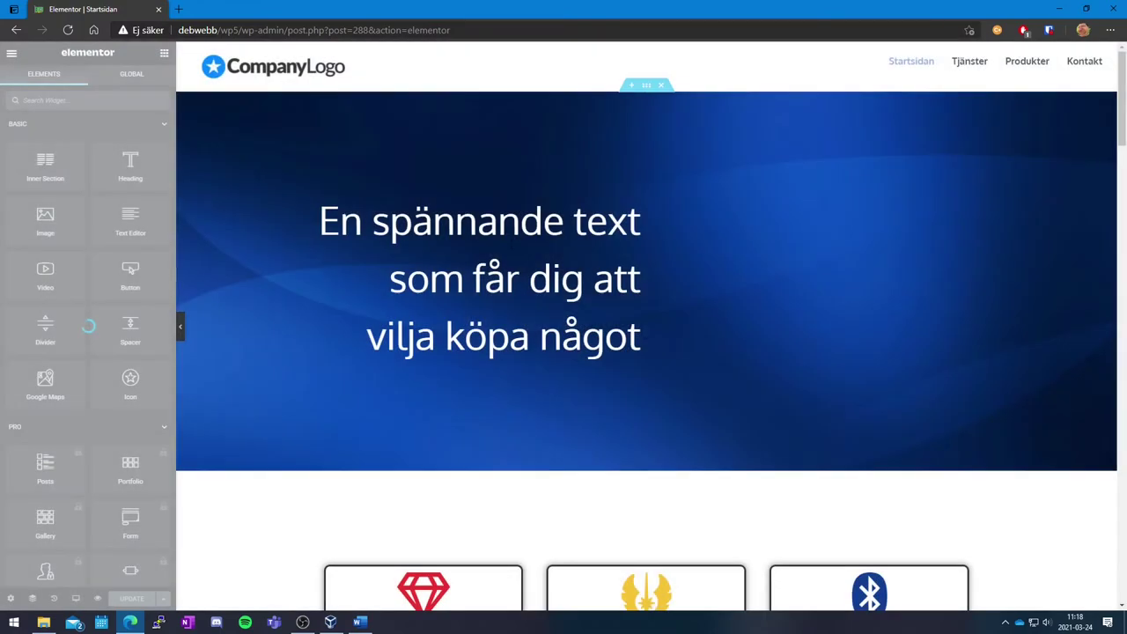
Add a new single-column section below the row of blog posts on the start page.
scroll(656, 333, down, 10)
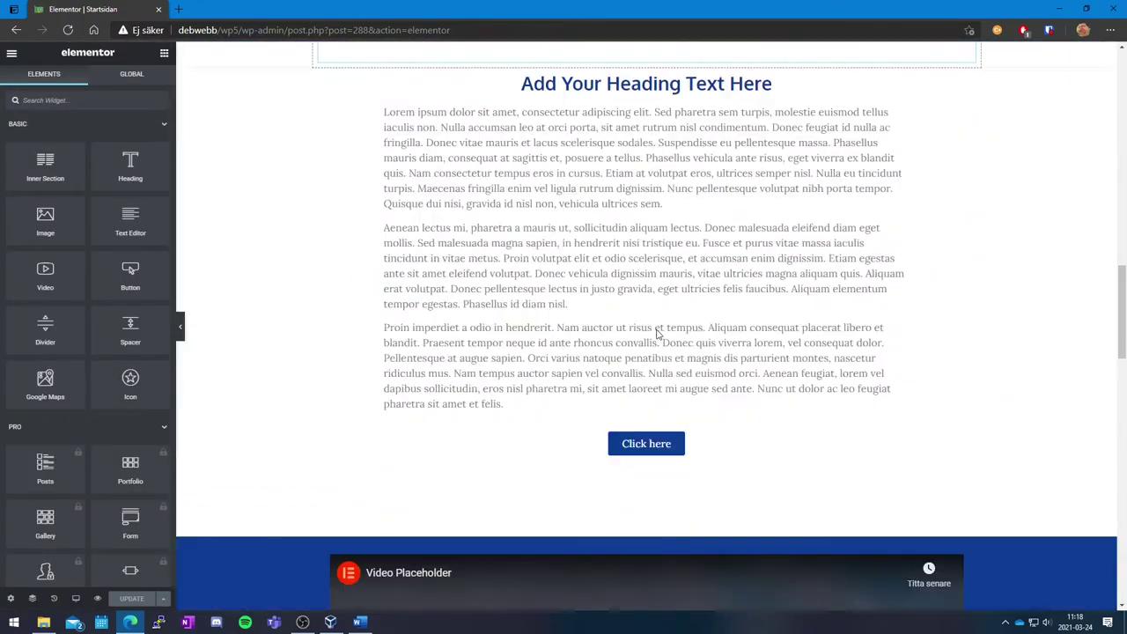
scroll(656, 333, down, 15)
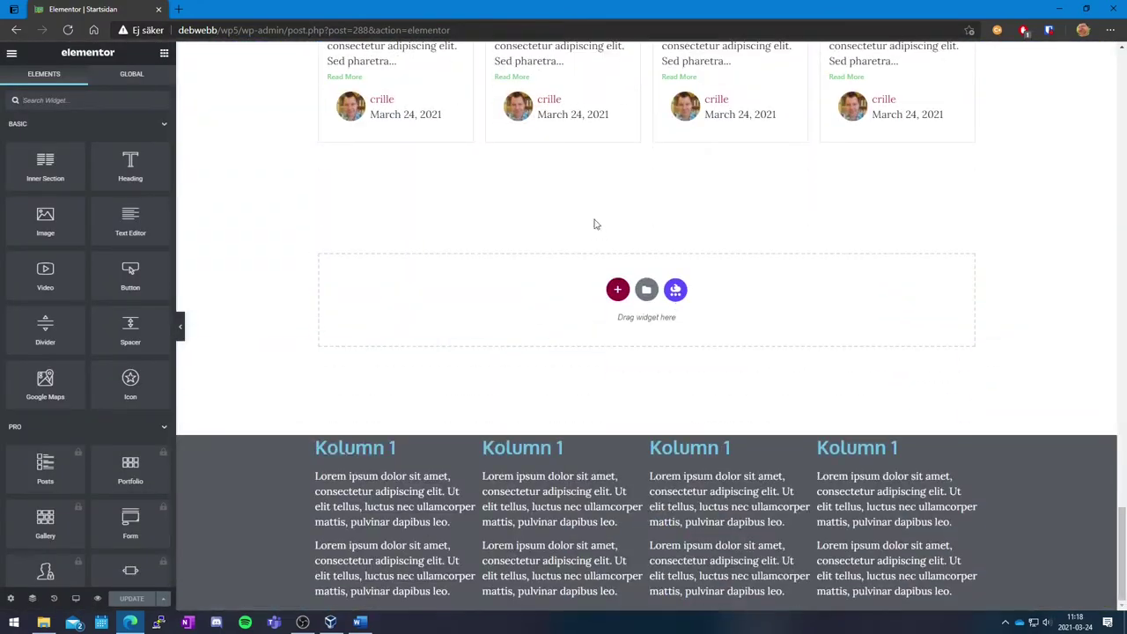
click(618, 291)
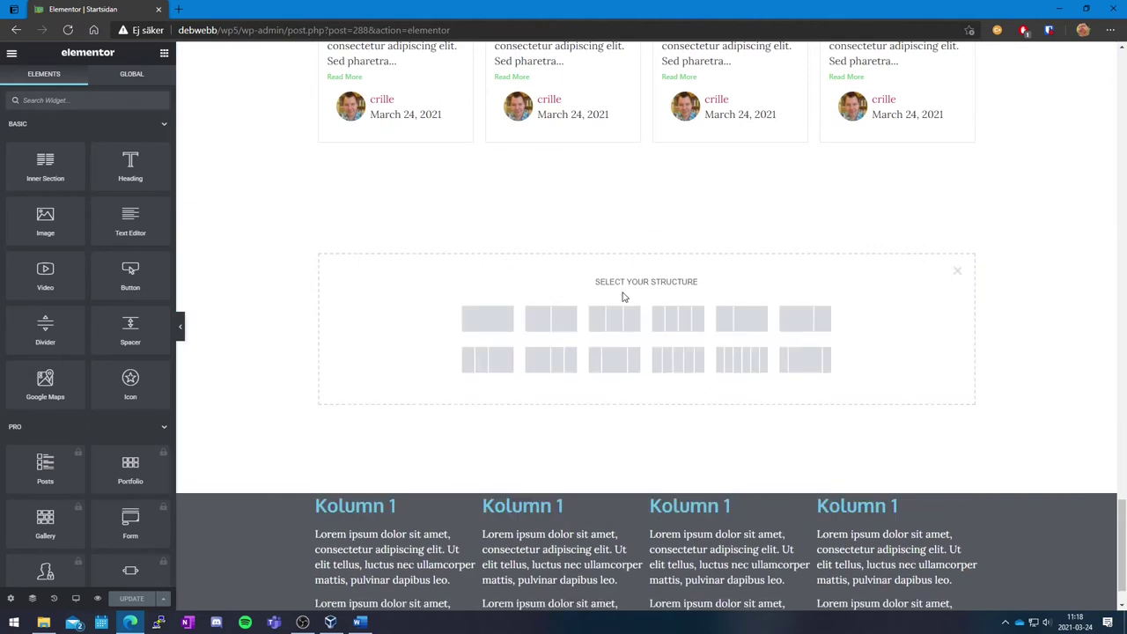
click(498, 326)
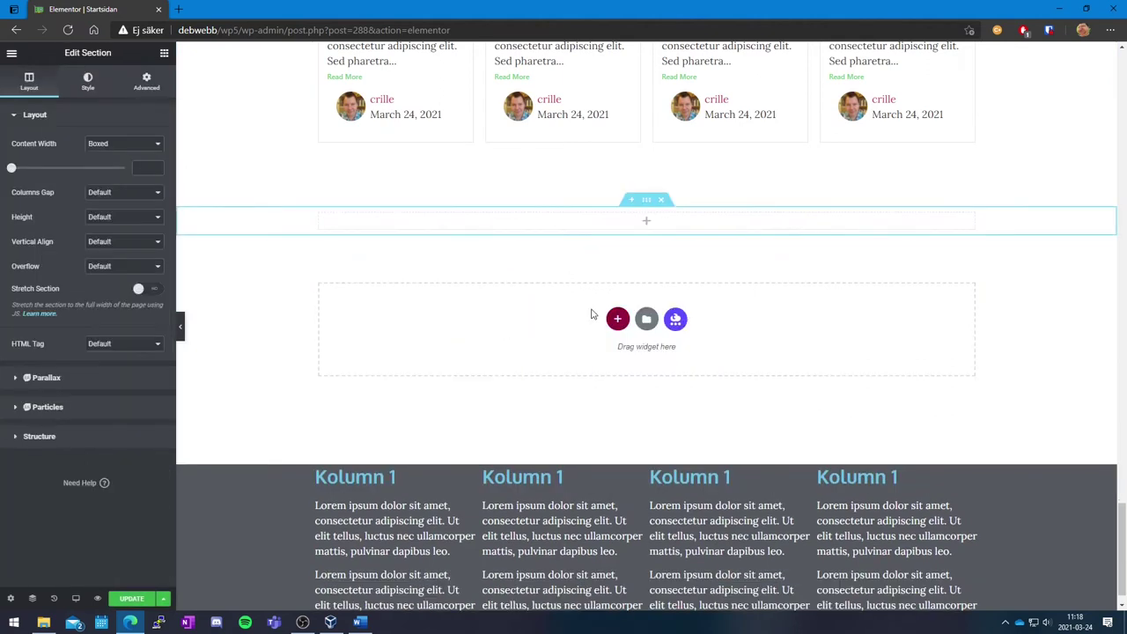
Search the widgets for "slider" and place the Simple Slider widget in the new empty section.
click(165, 54)
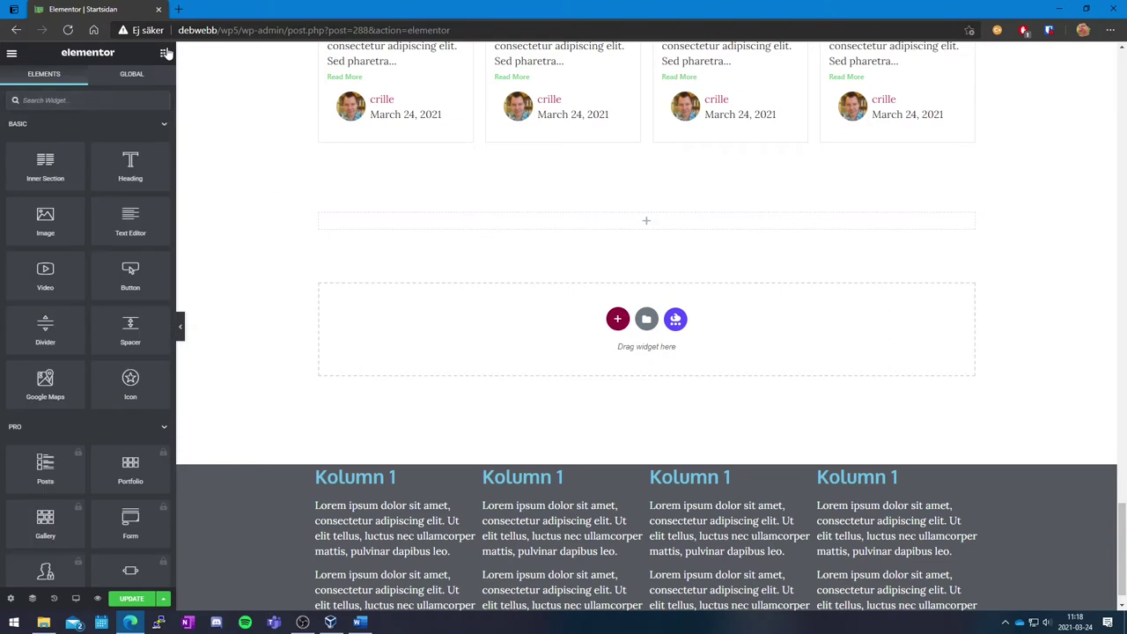
text(slider)
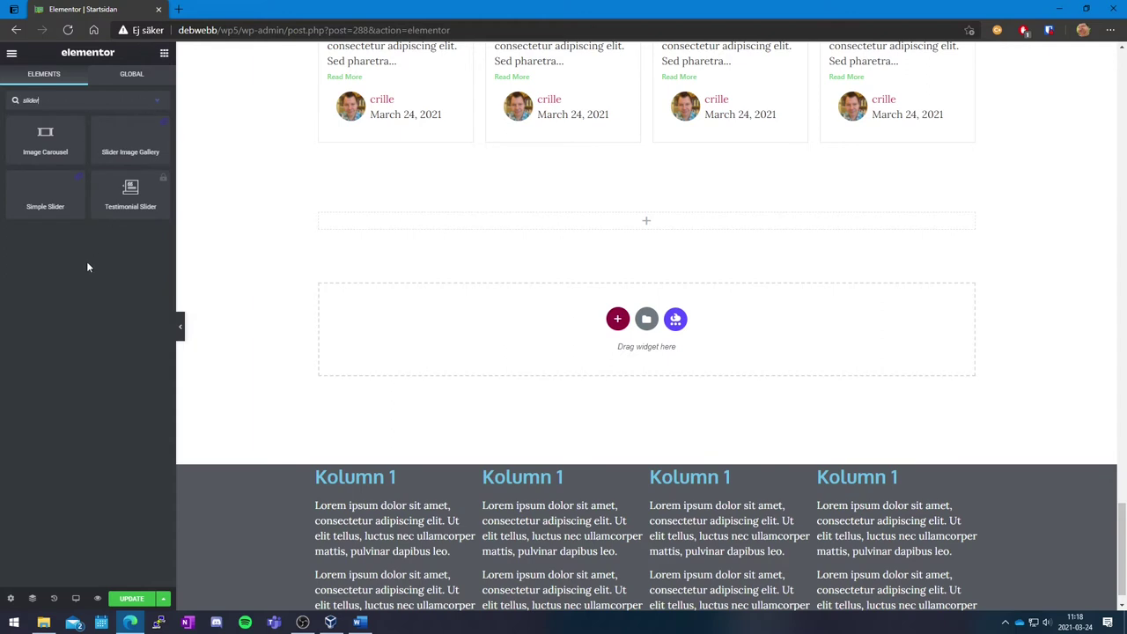
mouse_move(46, 201)
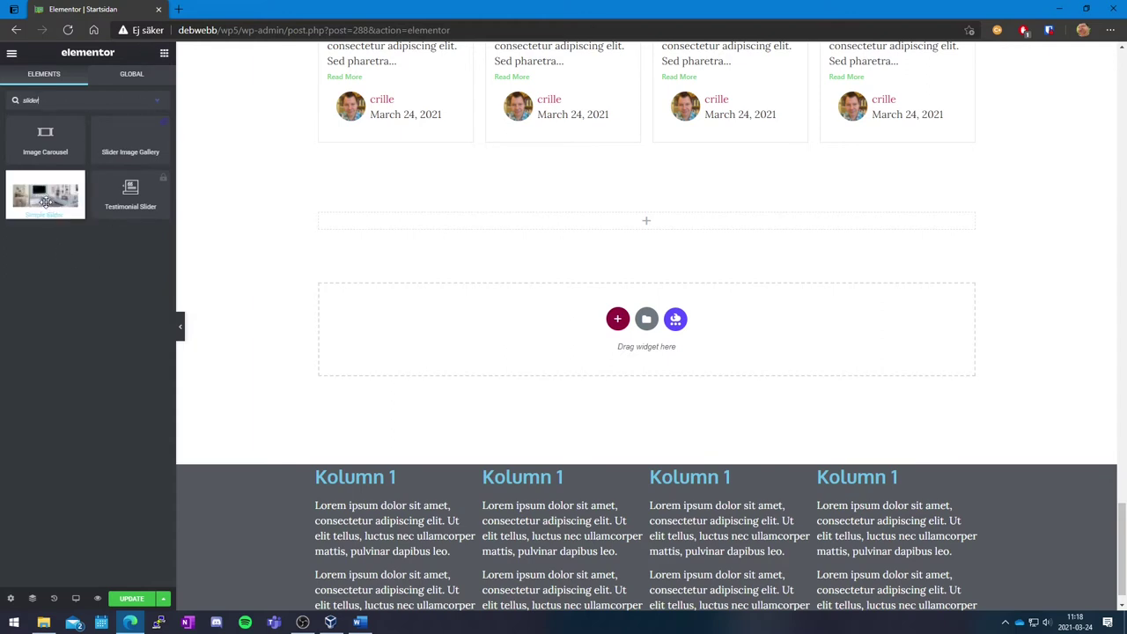
drag(46, 201, 657, 223)
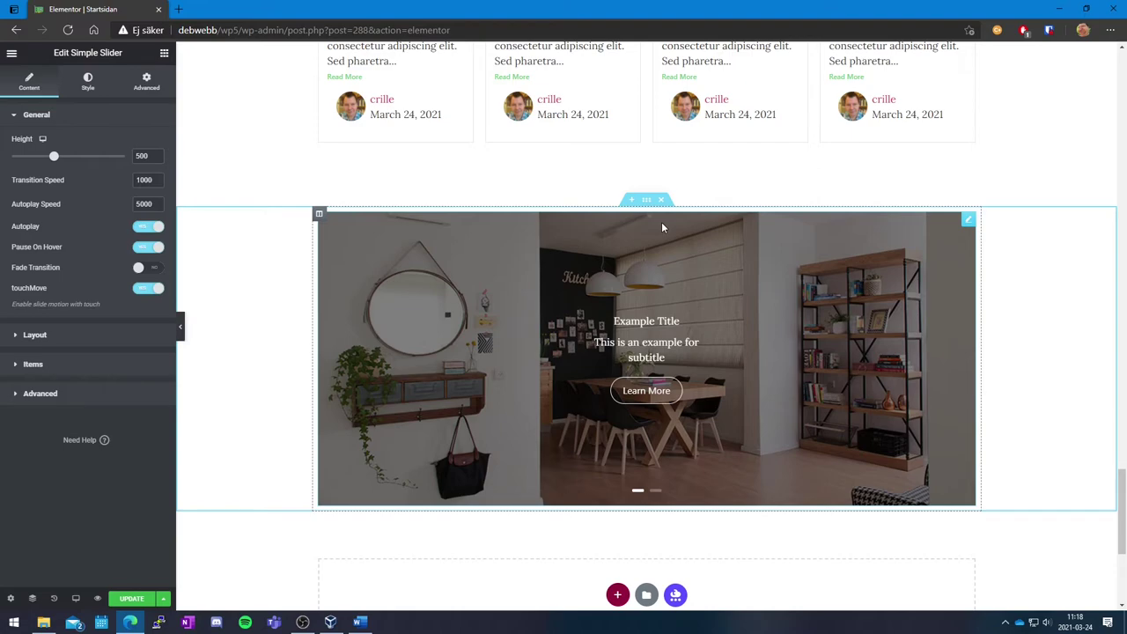
Open the Advanced group of the Simple Slider's content settings.
scroll(663, 228, down, 1)
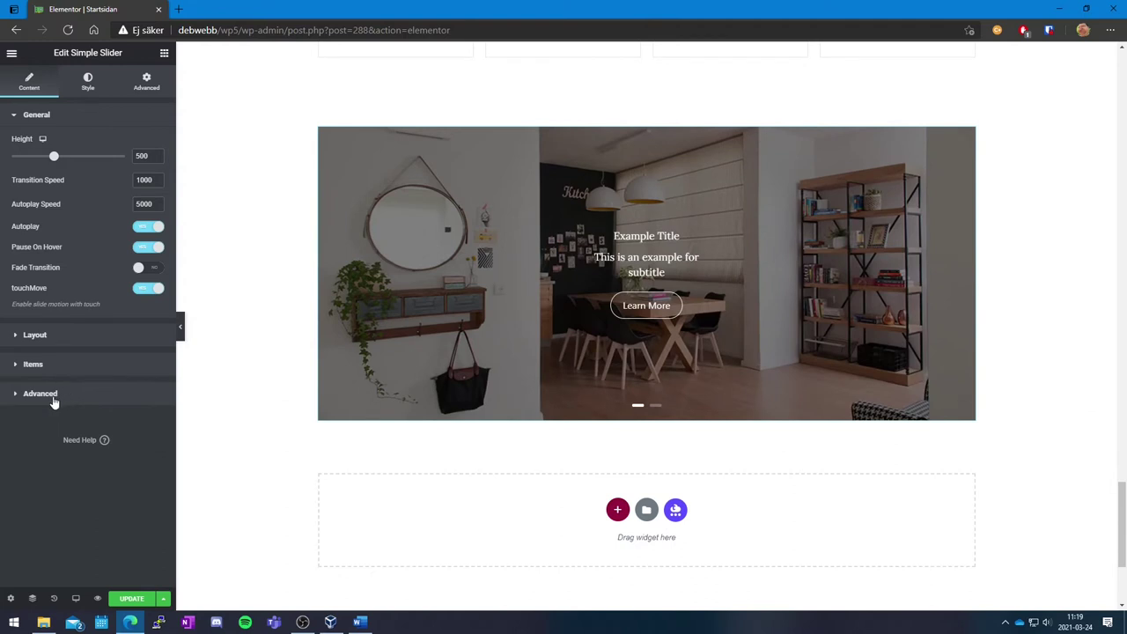
click(41, 394)
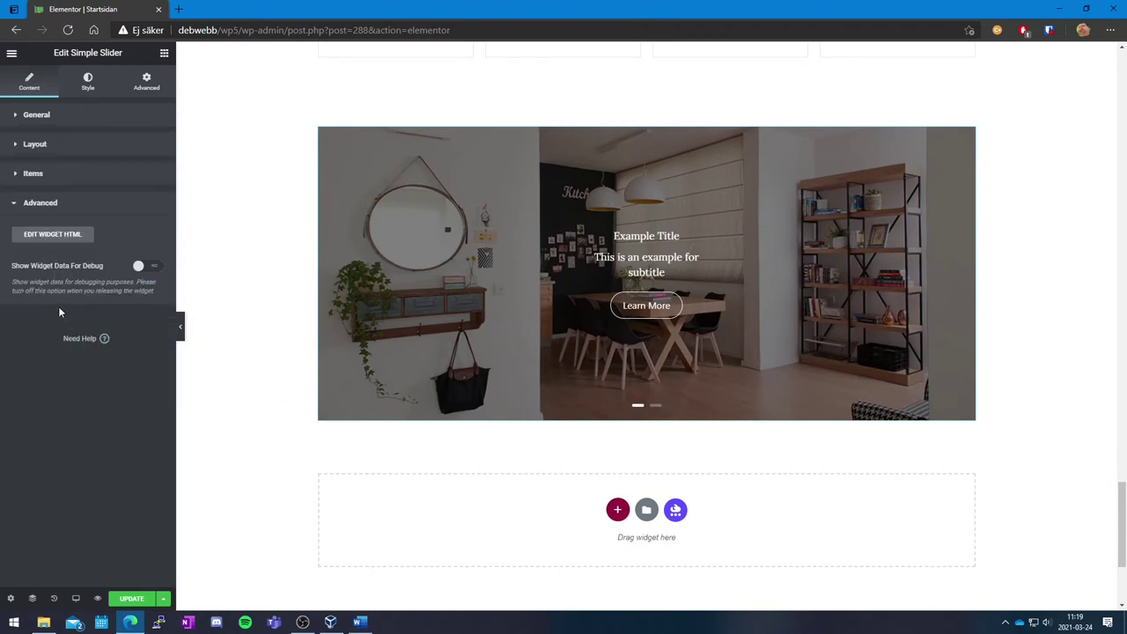